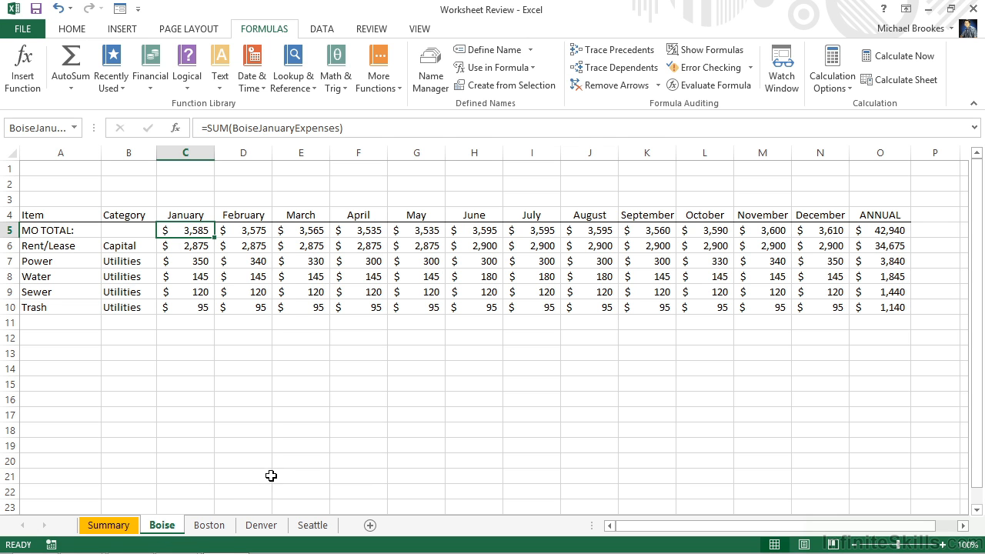
Try grouping the Boise through Seattle sheets, release that group, and group only the Boise and Denver sheets
shift+click(307, 526)
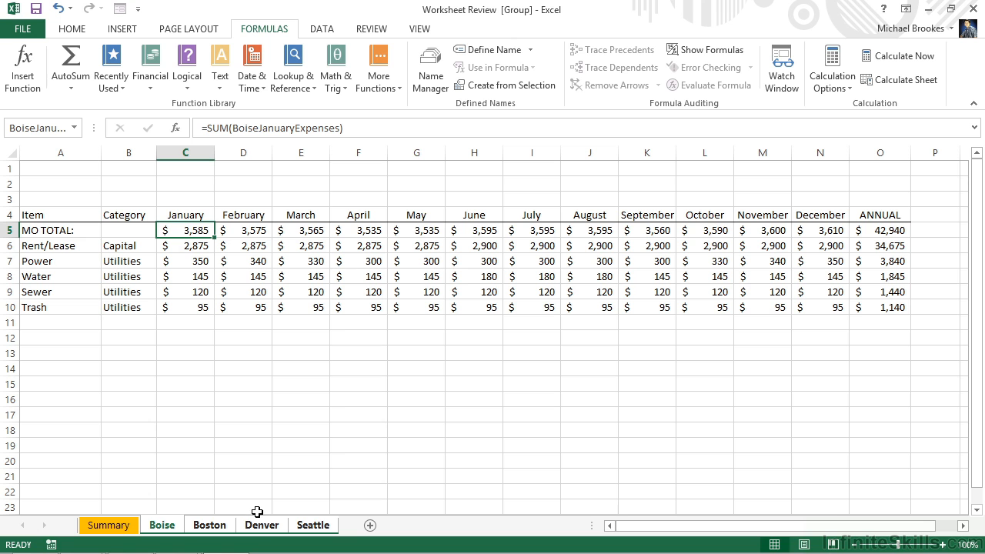
click(107, 525)
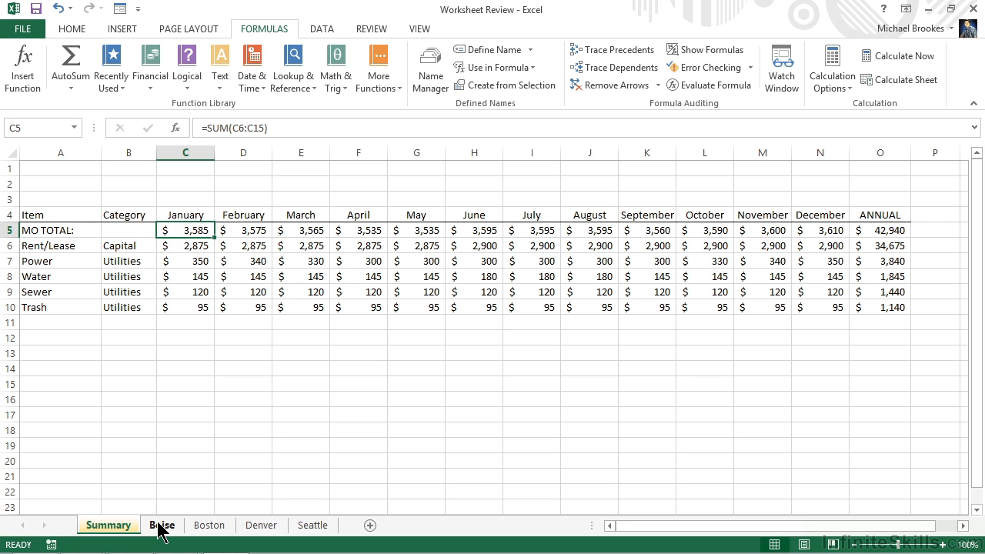
click(160, 527)
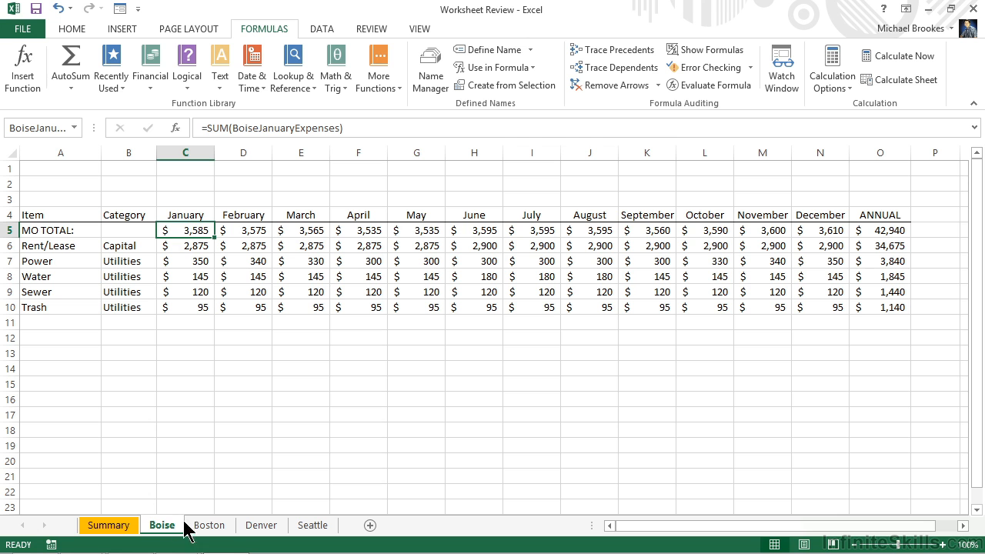
ctrl+click(260, 527)
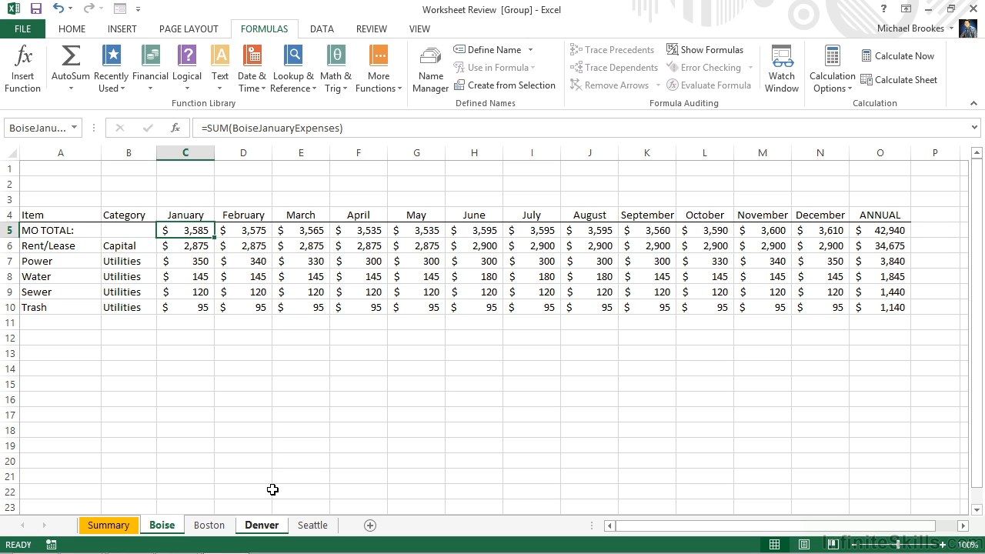
Group all the worksheets in the workbook, with the Boston sheet active
ctrl+click(216, 524)
right_click(216, 529)
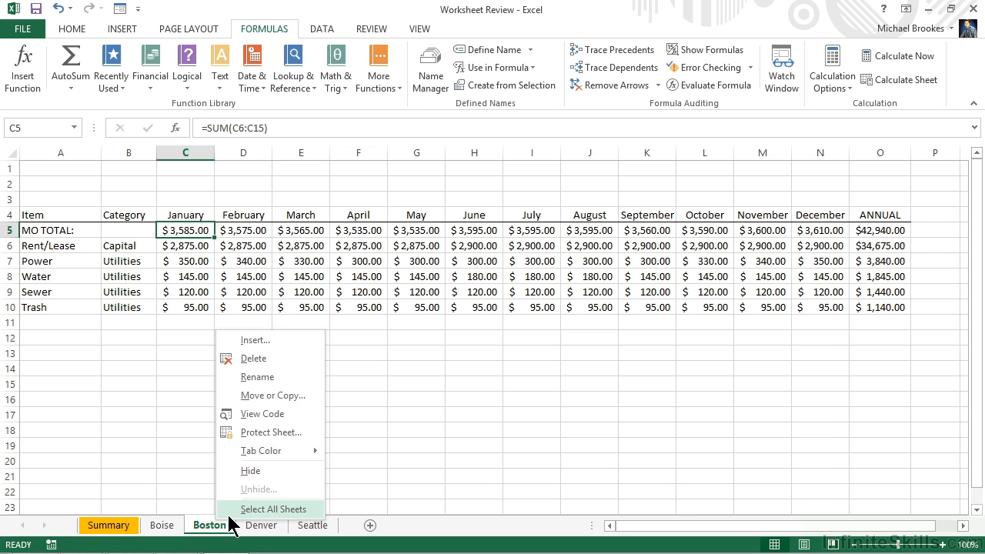
click(247, 510)
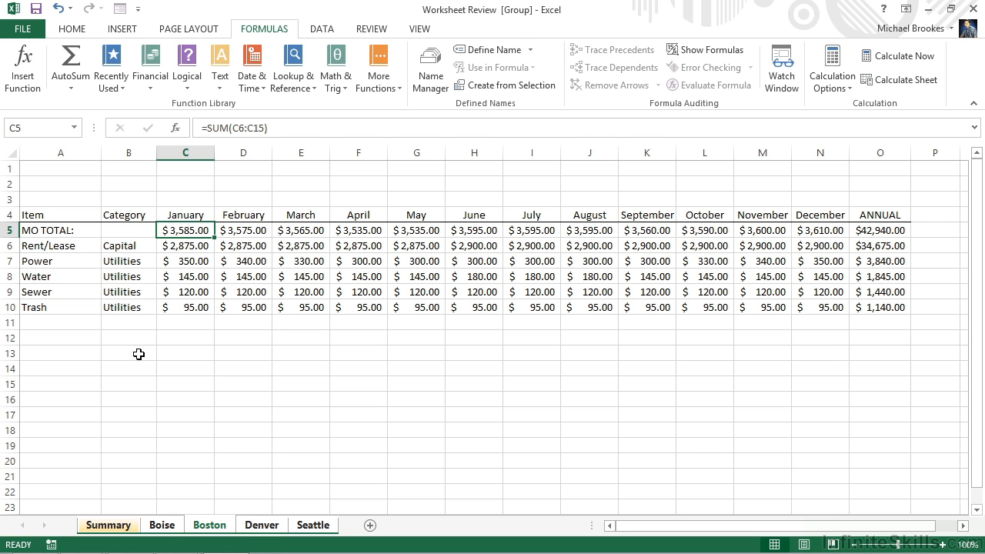
Enter the labels "Location:" in A1 and "Last updated:" in A2 across the grouped sheets
click(54, 168)
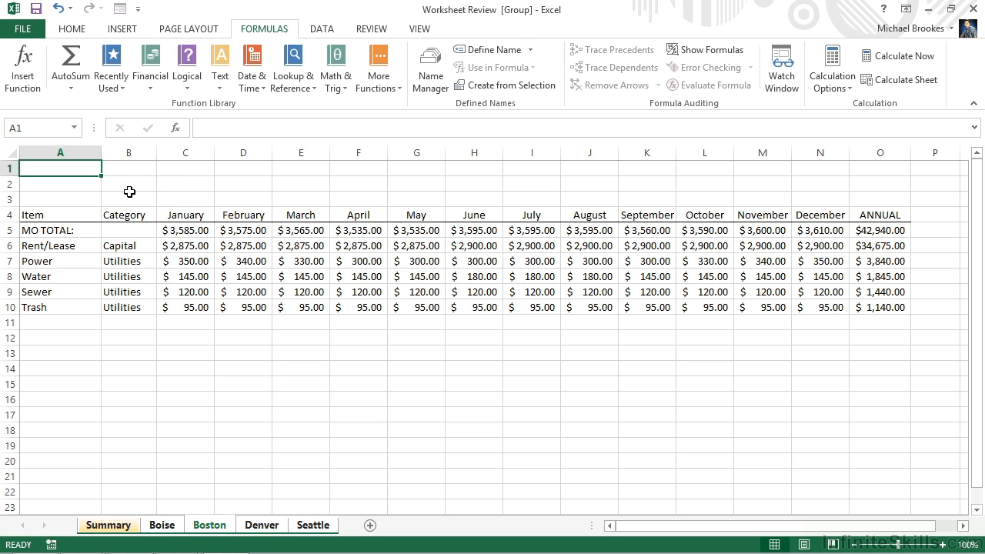
text(Location)
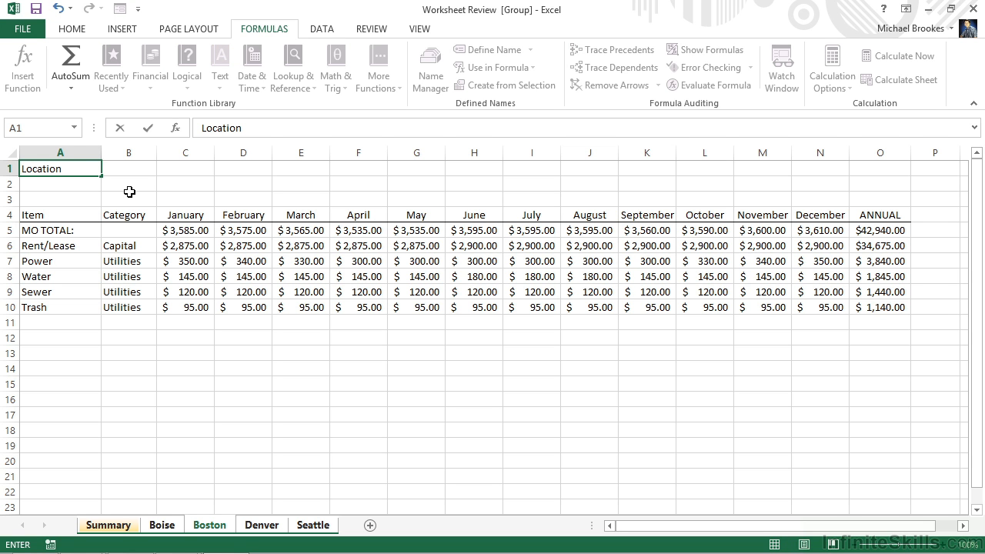
text(:)
key(Return)
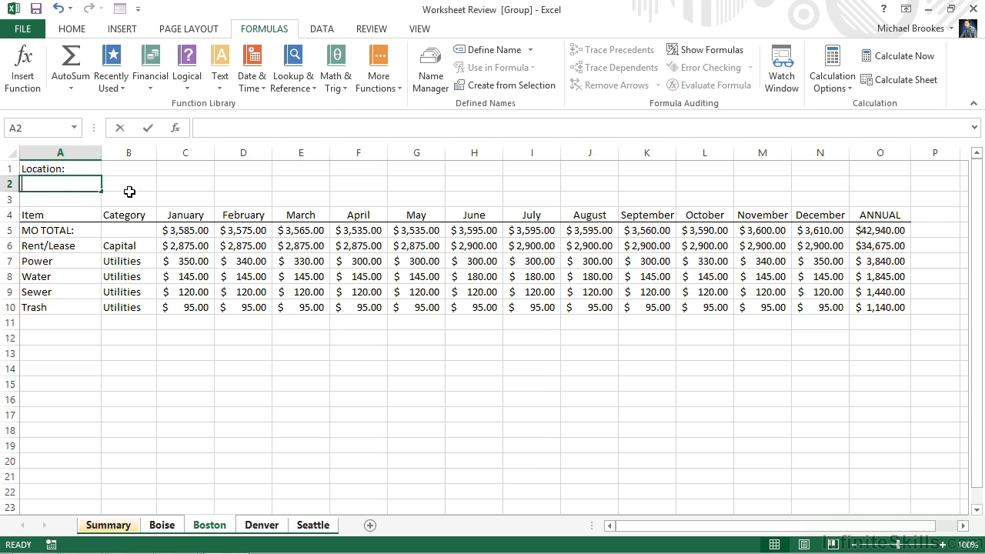
text(Last updated)
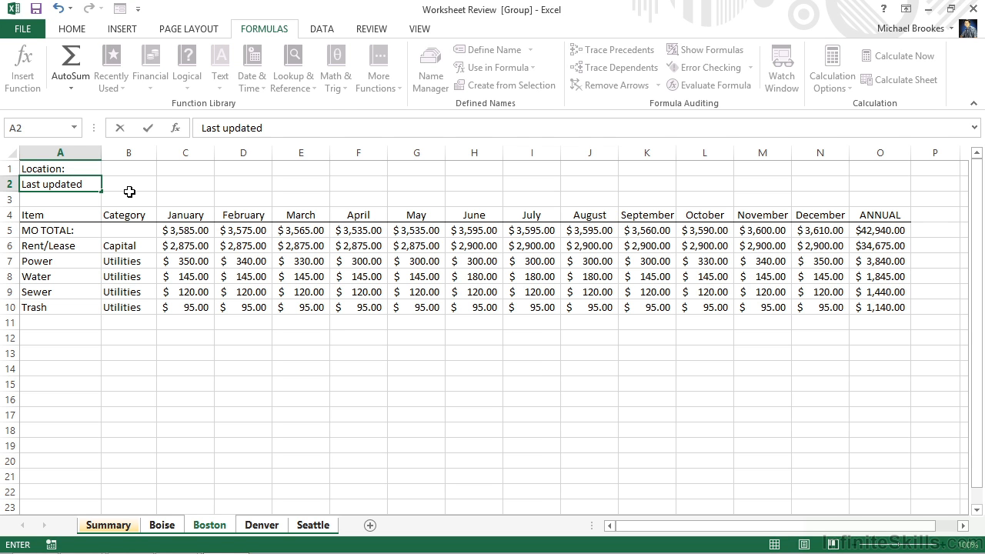
text(:)
key(Return)
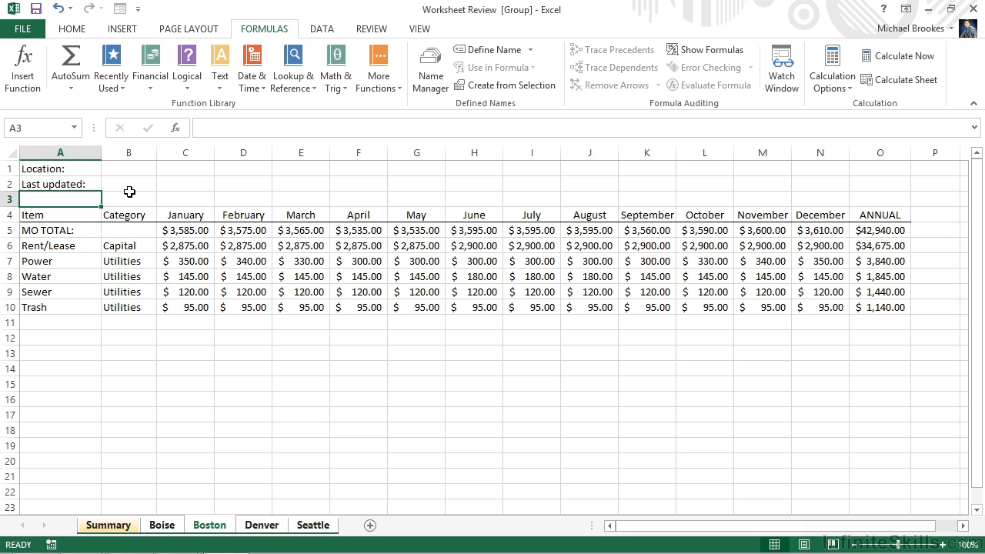
Add the items Internet, Lawn, Maintenance and Catering below Trash in A11:A14 on the grouped sheets
key(Down)
key(Down)
key(Down)
key(Down)
key(Down)
key(Down)
key(Down)
key(Down)
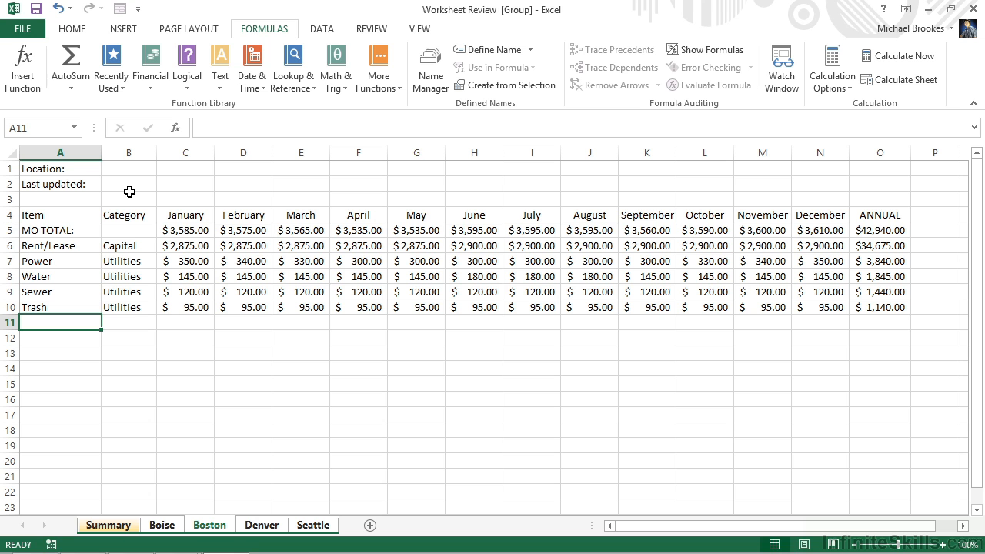
text(Internet)
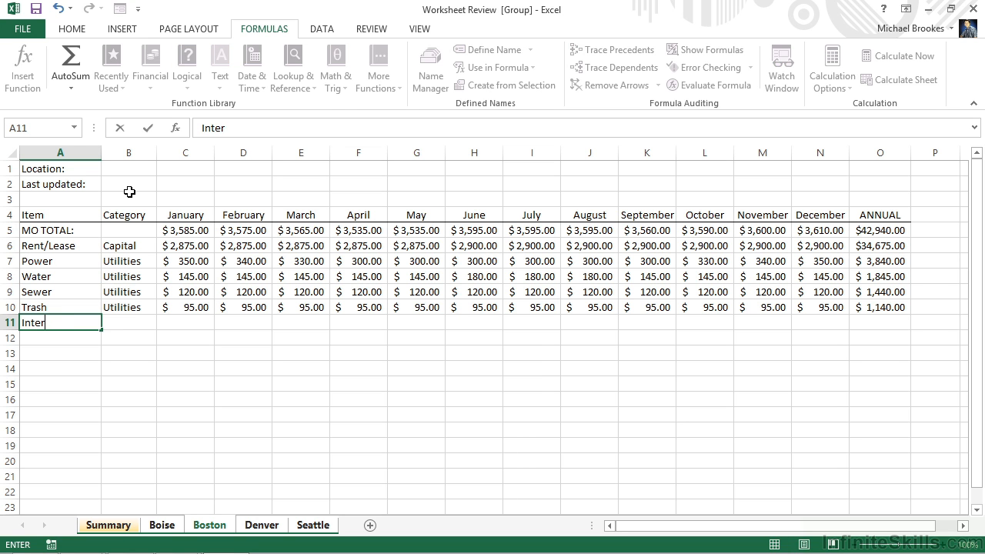
key(Return)
text(Lawn)
key(Return)
text(Maintenance)
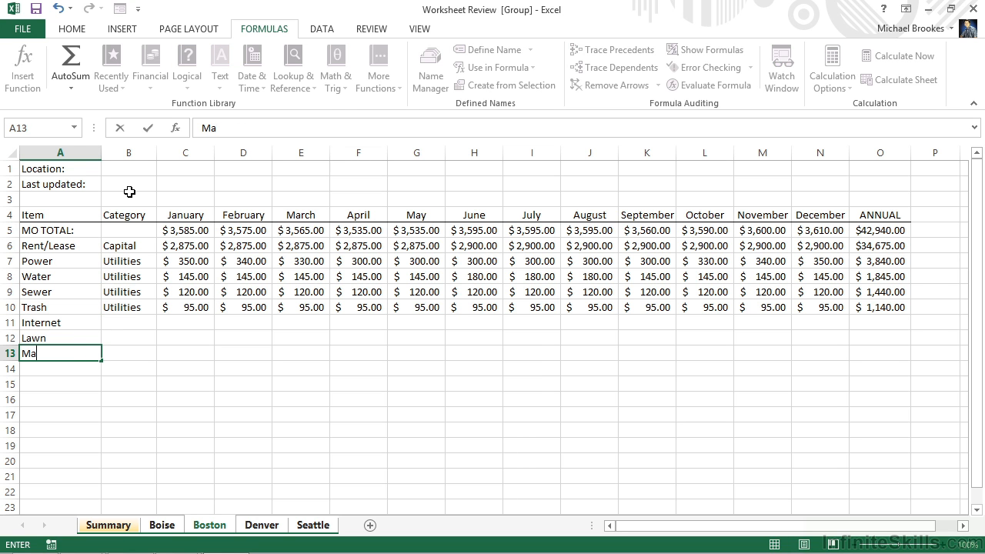
key(ctrl+Return)
key(Return)
text(Catering)
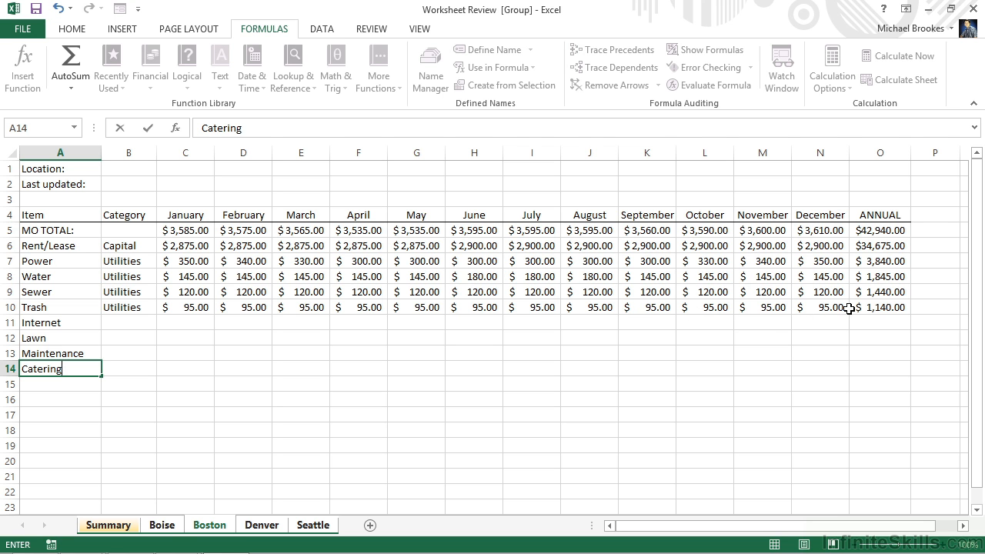
Fill the annual SUM formula from O10 down through O15 on the grouped sheets
click(878, 307)
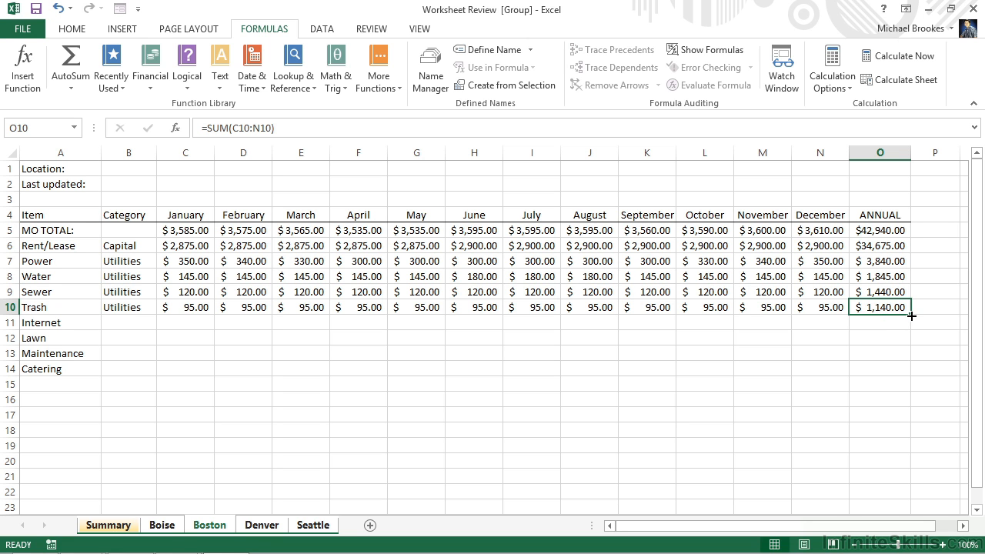
drag(911, 315, 896, 374)
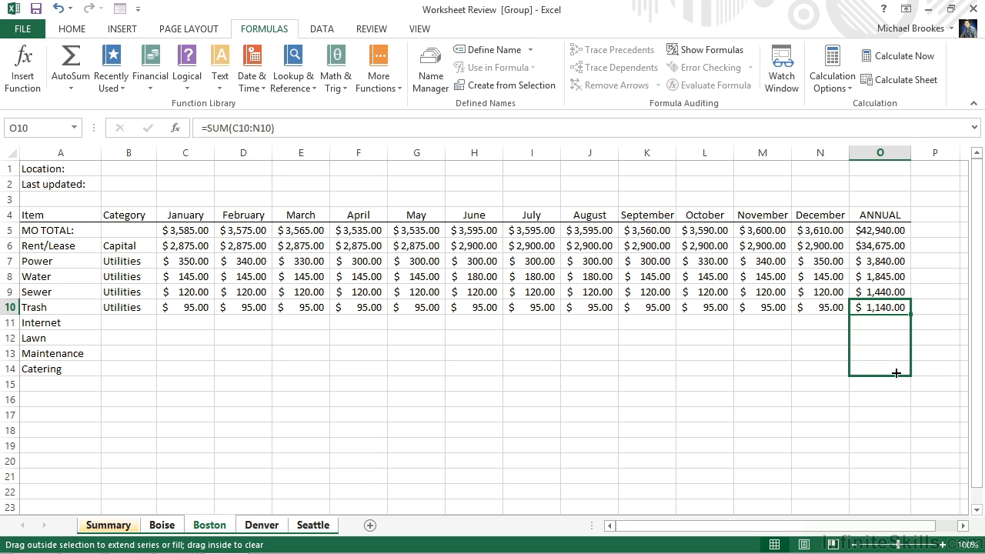
drag(896, 374, 894, 387)
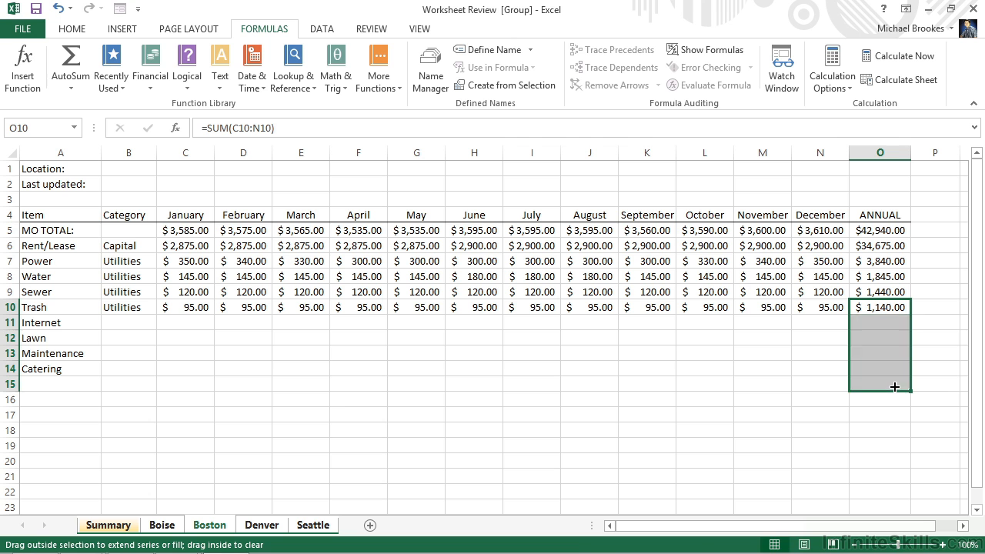
click(820, 325)
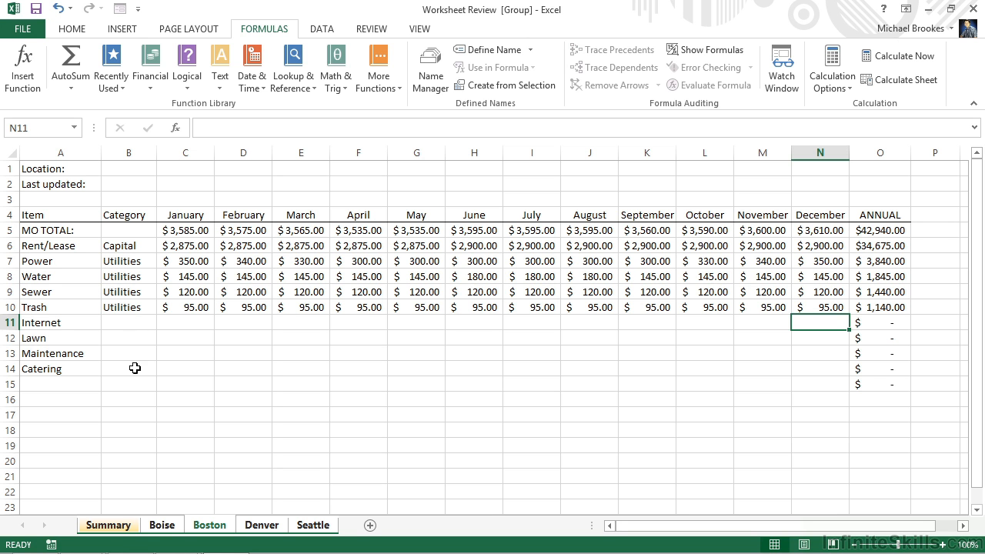
Ungroup the worksheets and check the new labels, items and formulas on the Boston, Denver and Seattle sheets
right_click(157, 526)
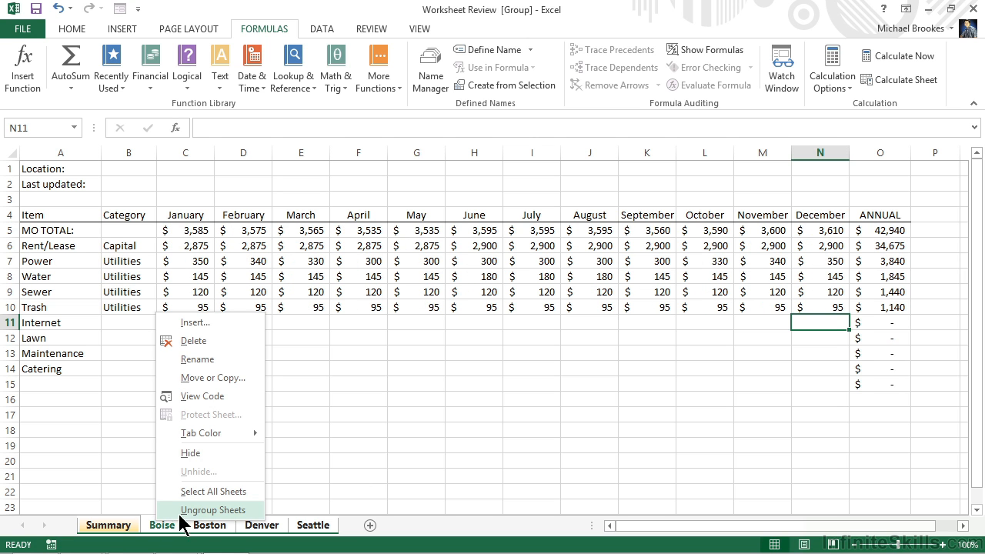
click(187, 511)
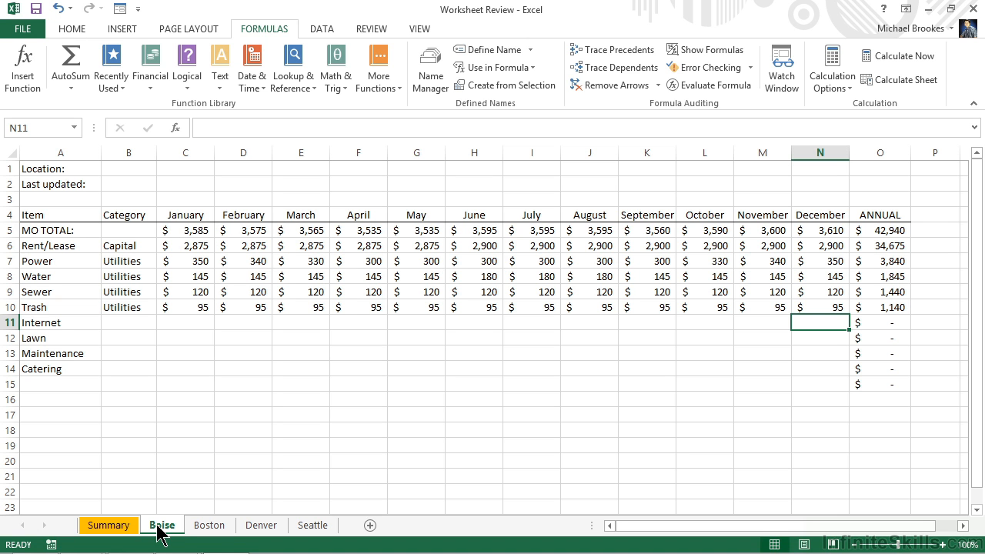
click(198, 528)
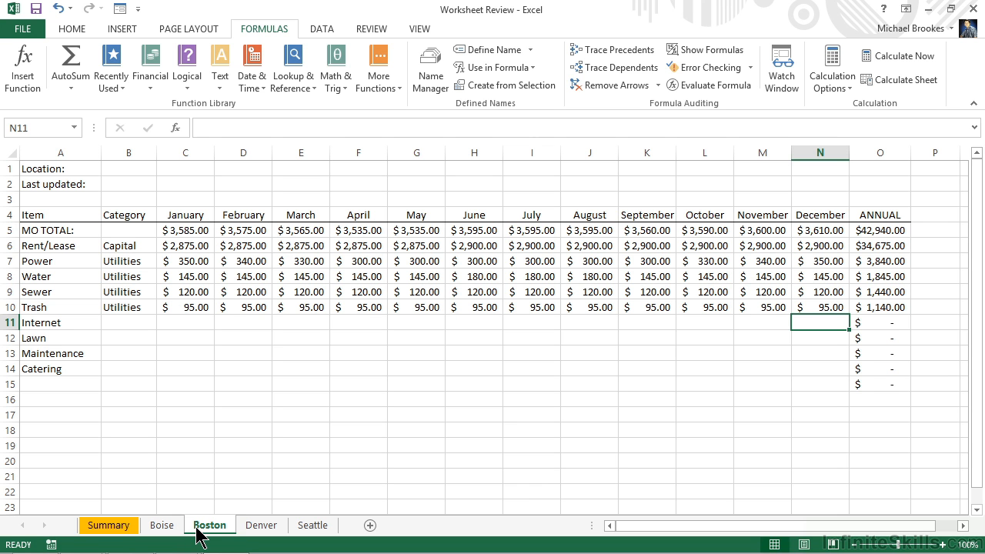
click(255, 530)
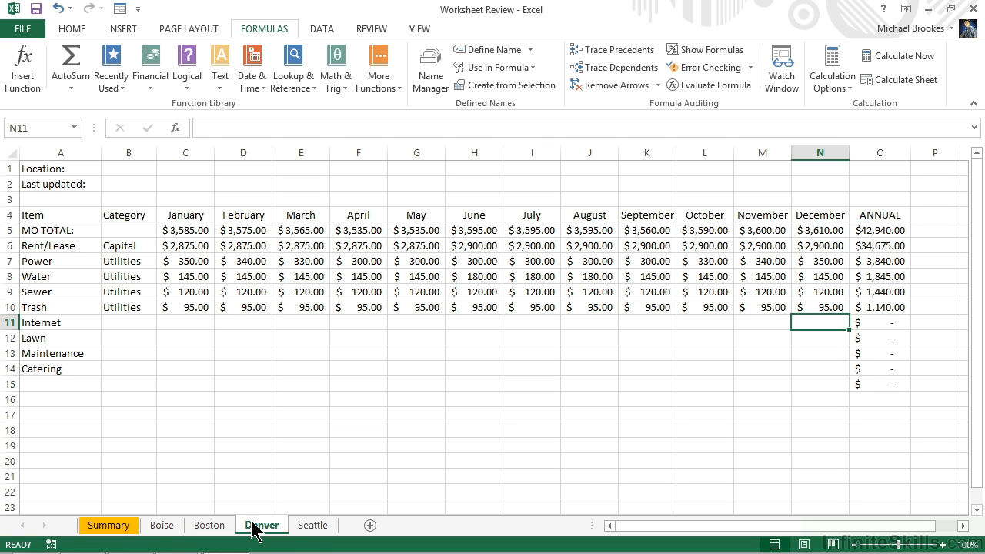
click(312, 530)
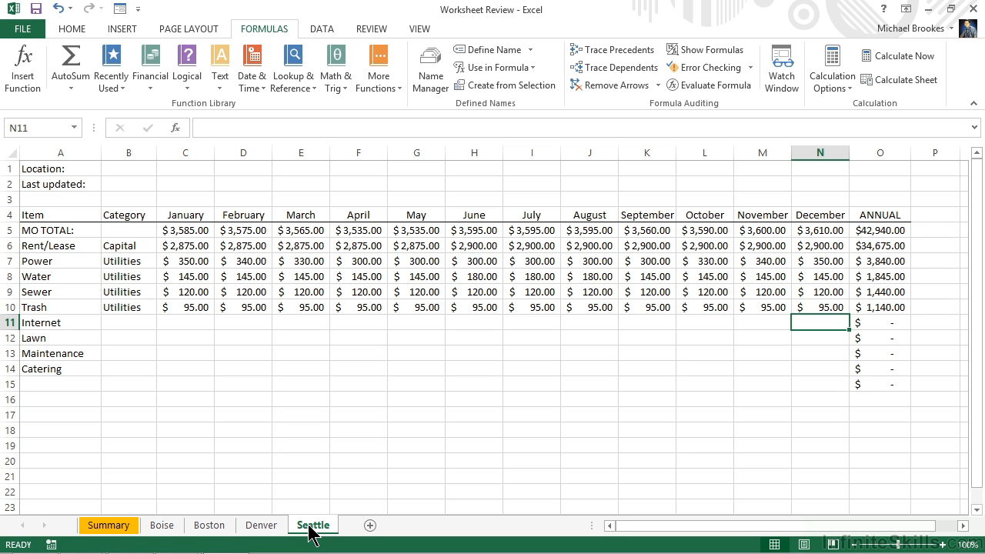